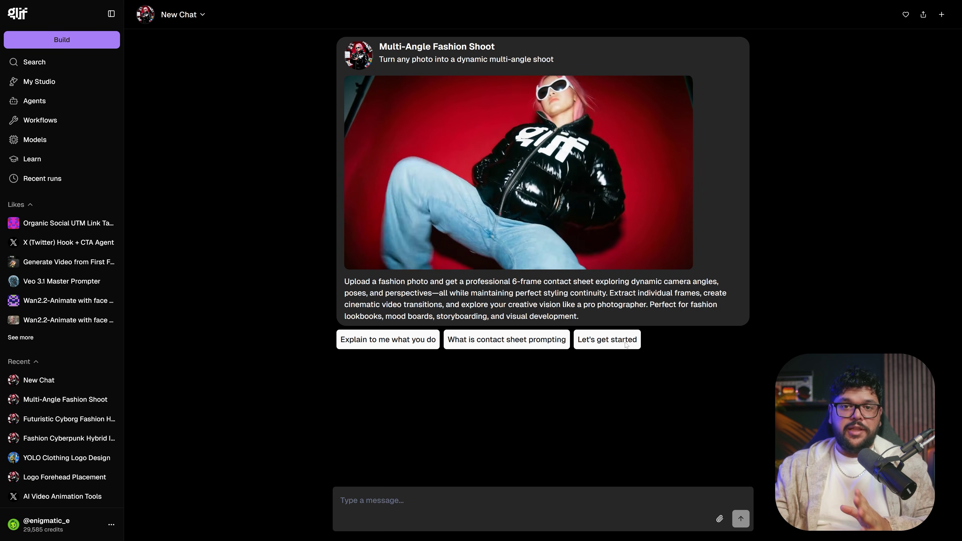
- Start the Multi-Angle Fashion Shoot agent with the 'Let's get started' suggestion
{"action": "left_click", "coordinate": [628, 345]}
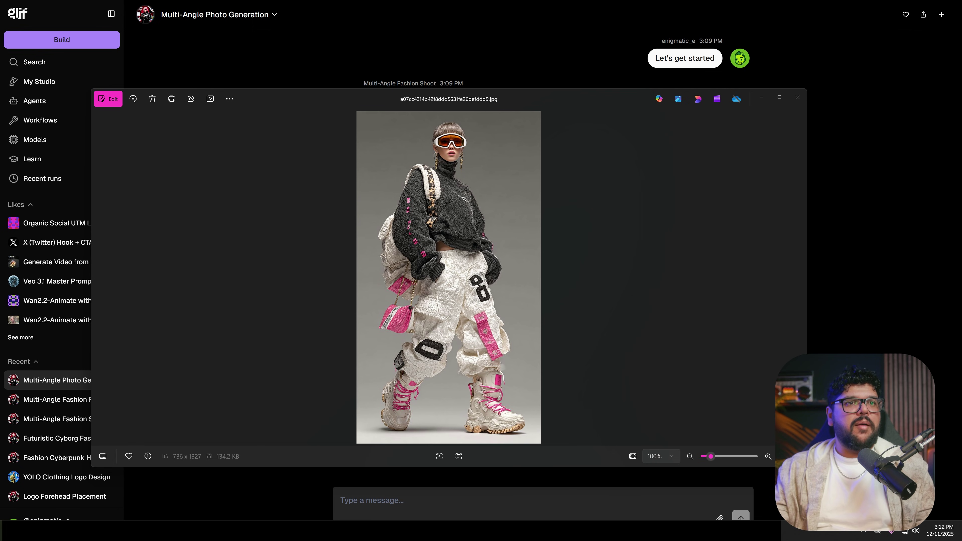
- Close the Photos viewer showing the reference outfit photo
{"action": "left_click", "coordinate": [797, 97]}
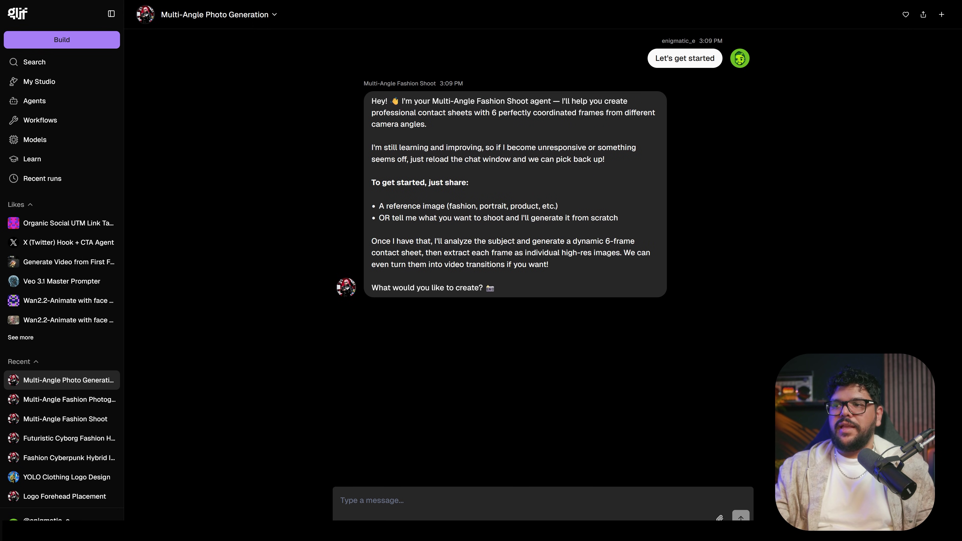
- Drag the reference outfit photo into the chat to attach it
{"action": "left_click_drag", "start_coordinate": [427, 412], "coordinate": [429, 413]}
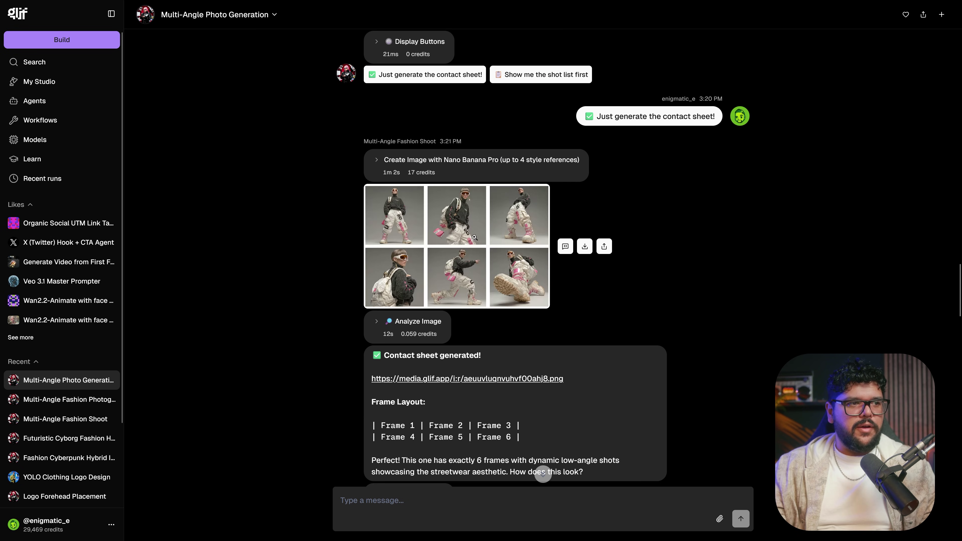
- Review the revised contact sheet at full size, then approve it for frame extraction
{"action": "left_click", "coordinate": [488, 256]}
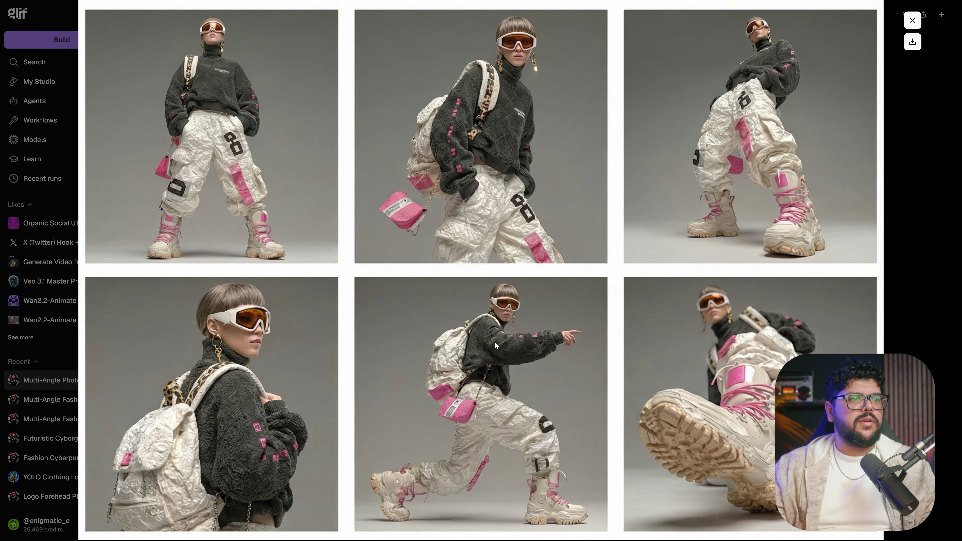
{"action": "key", "text": "Escape"}
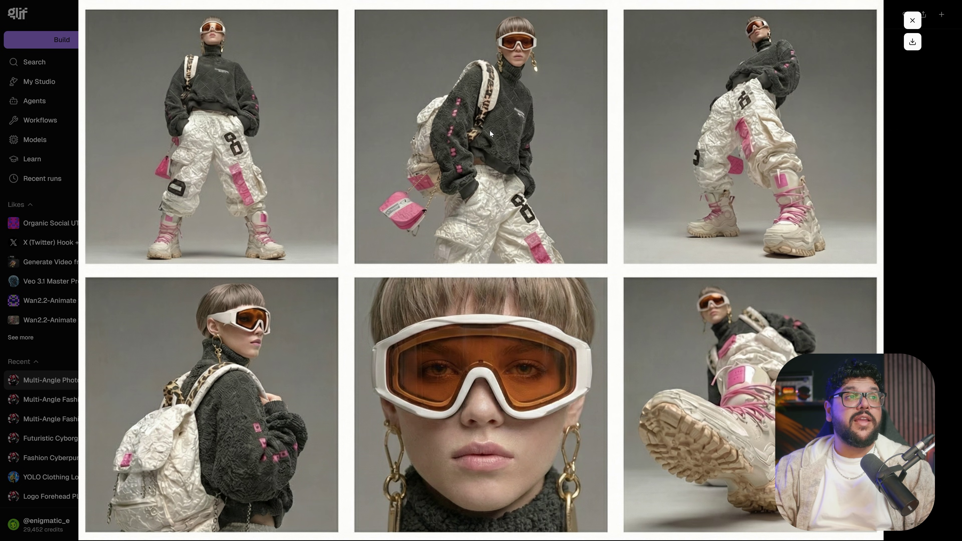
{"action": "left_click", "coordinate": [913, 21]}
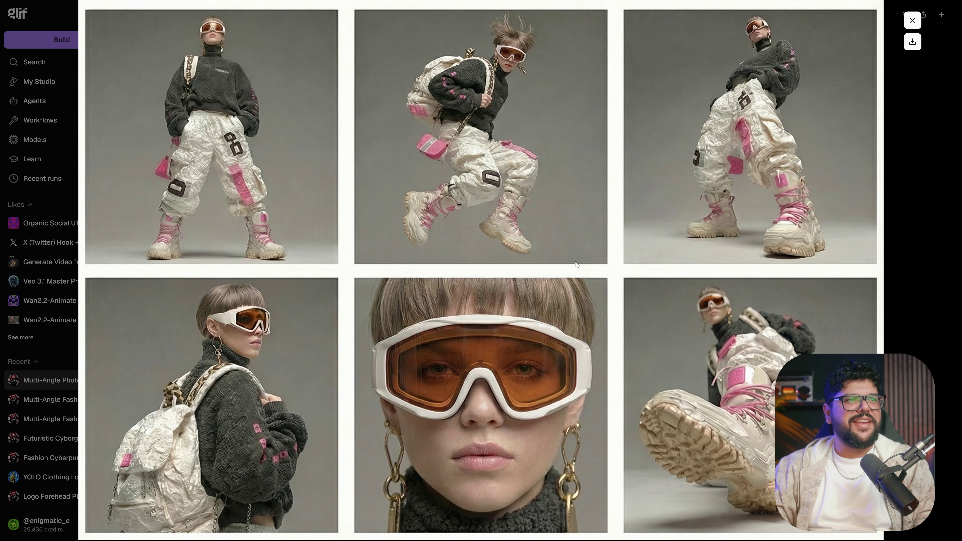
{"action": "key", "text": "Escape"}
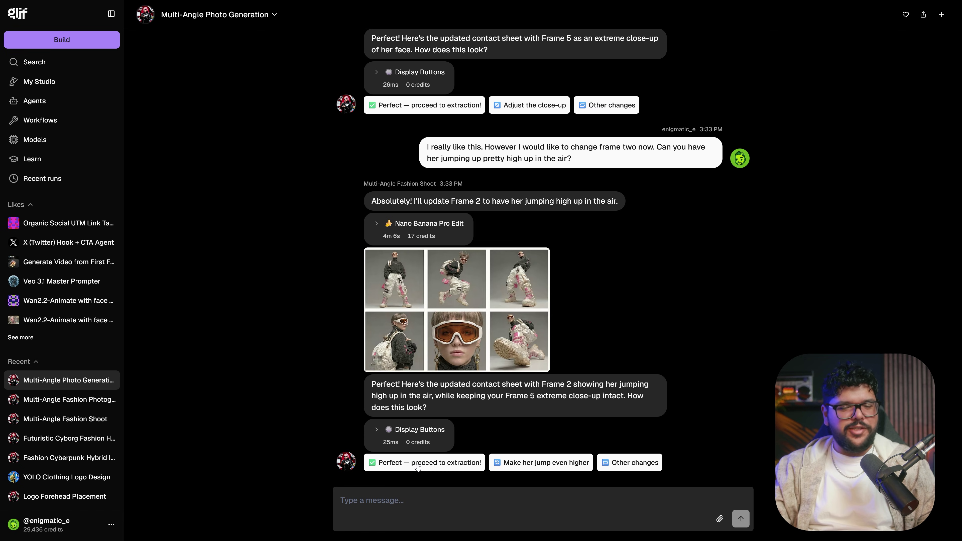
{"action": "left_click", "coordinate": [417, 467]}
- Look over the six extracted 1:1 frames and enlarge the goggles close-up
{"action": "scroll", "coordinate": [530, 366], "scroll_direction": "up", "scroll_amount": 5}
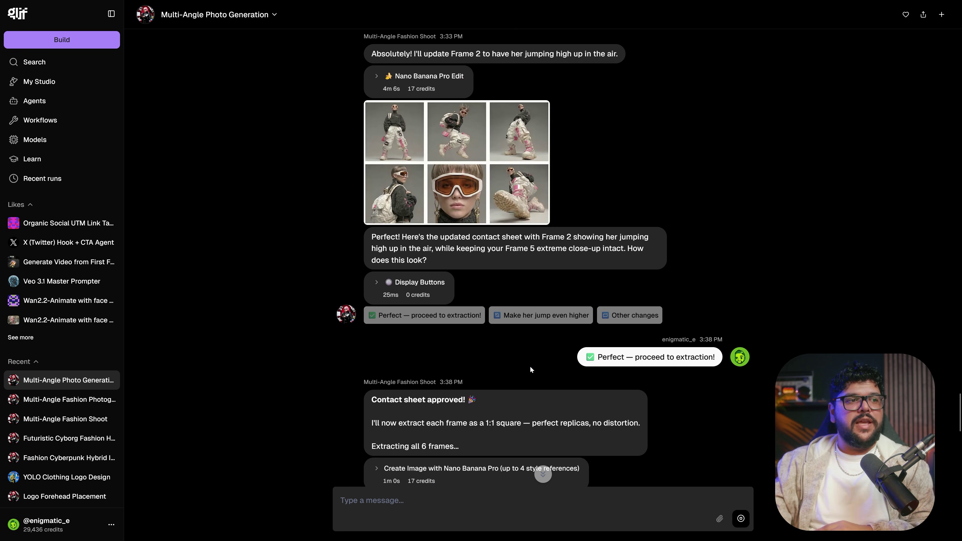
{"action": "scroll", "coordinate": [530, 366], "scroll_direction": "up", "scroll_amount": 3}
{"action": "mouse_move", "coordinate": [551, 296]}
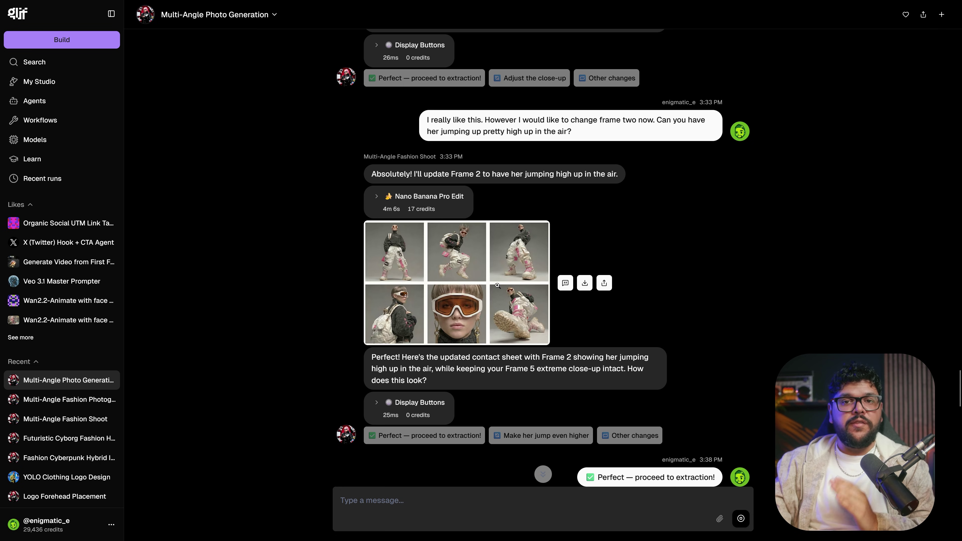
{"action": "scroll", "coordinate": [582, 348], "scroll_direction": "down", "scroll_amount": 5}
{"action": "scroll", "coordinate": [579, 358], "scroll_direction": "down", "scroll_amount": 15}
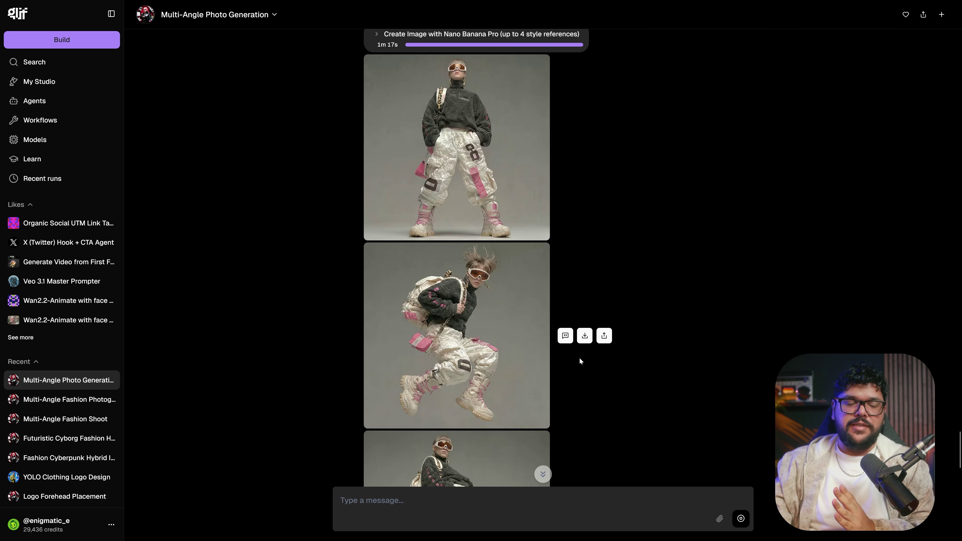
{"action": "scroll", "coordinate": [579, 358], "scroll_direction": "down", "scroll_amount": 14}
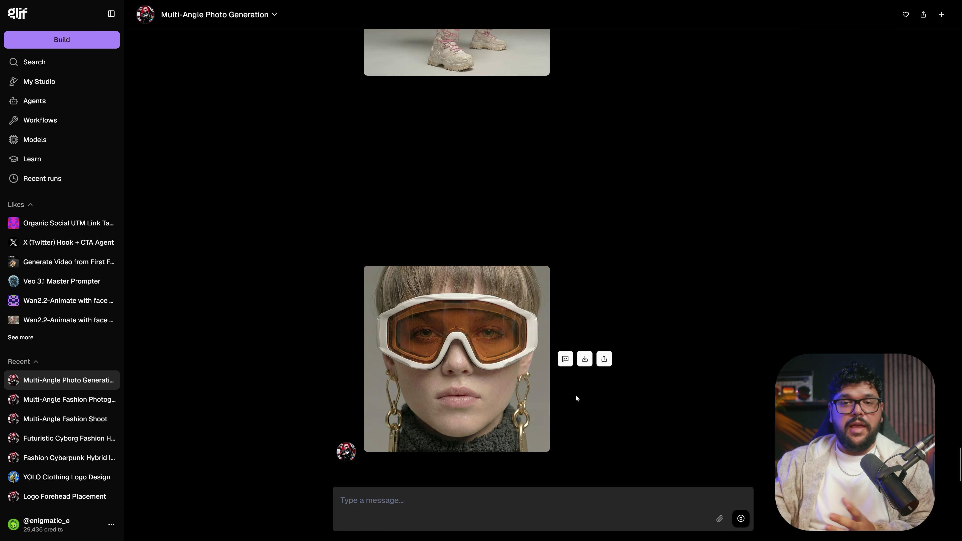
{"action": "left_click", "coordinate": [486, 348]}
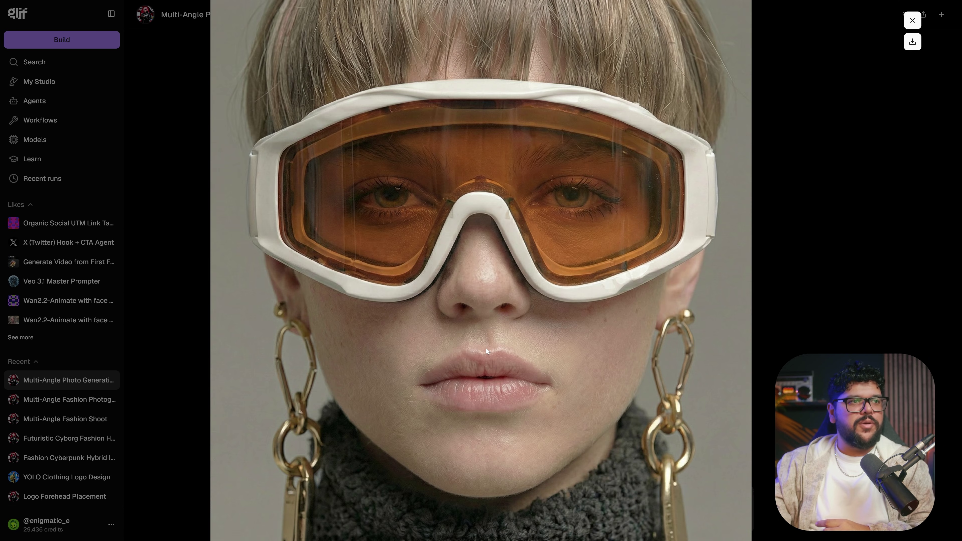
{"action": "key", "text": "Escape"}
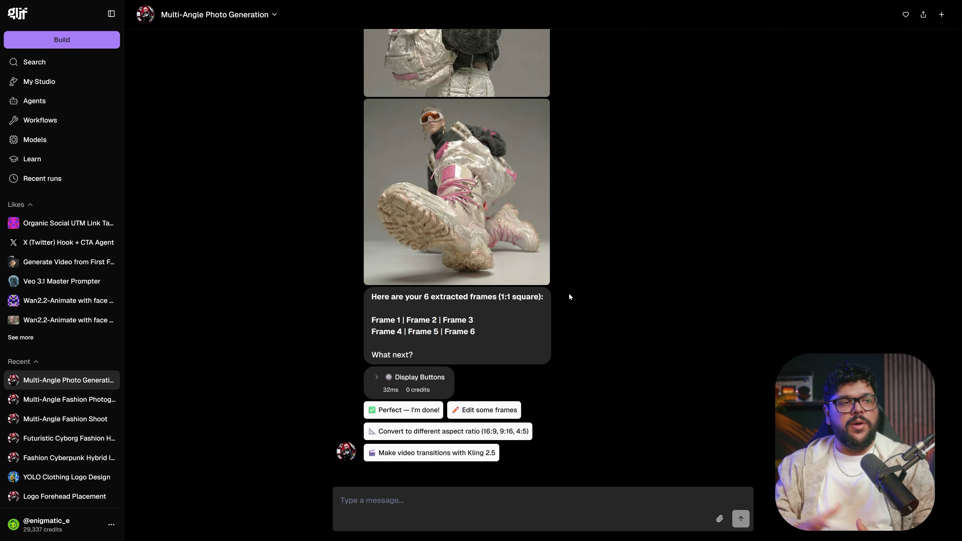
- Convert all six frames to the 9:16 vertical/mobile aspect ratio and review them
{"action": "left_click", "coordinate": [524, 437]}
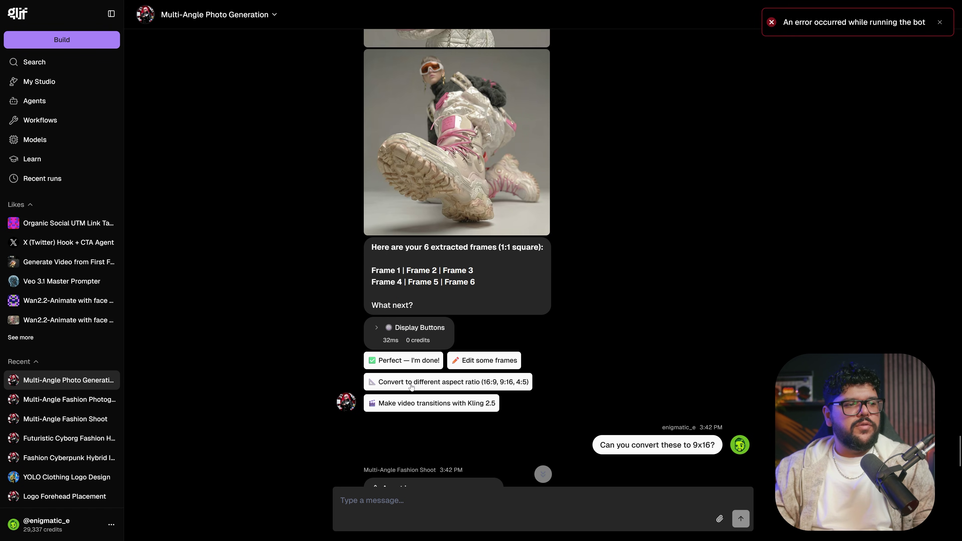
{"action": "left_click", "coordinate": [485, 390]}
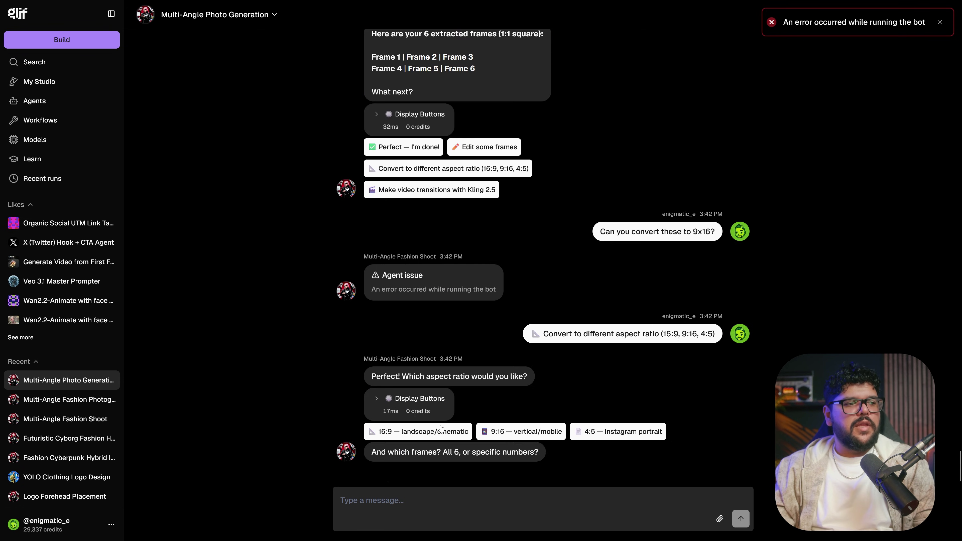
{"action": "left_click", "coordinate": [497, 432]}
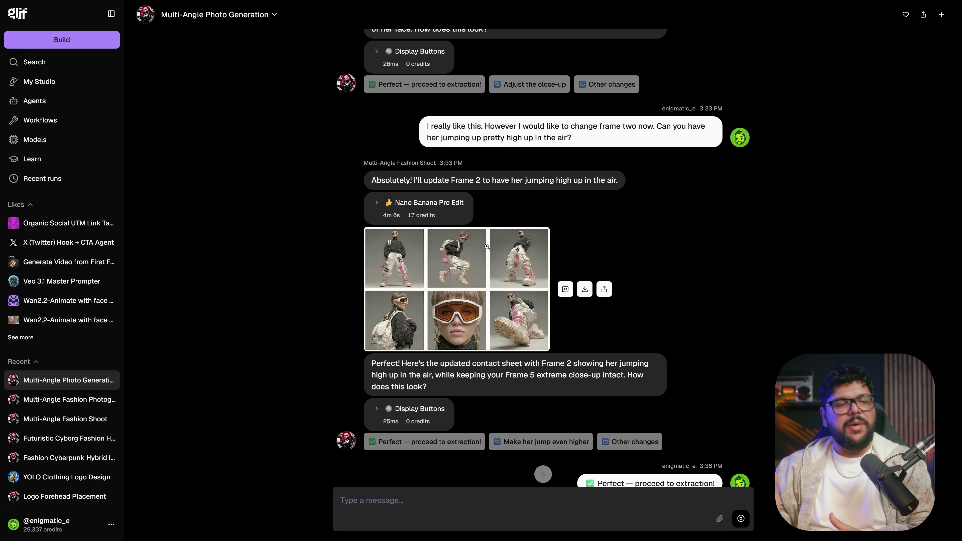
{"action": "scroll", "coordinate": [488, 247], "scroll_direction": "down", "scroll_amount": 15}
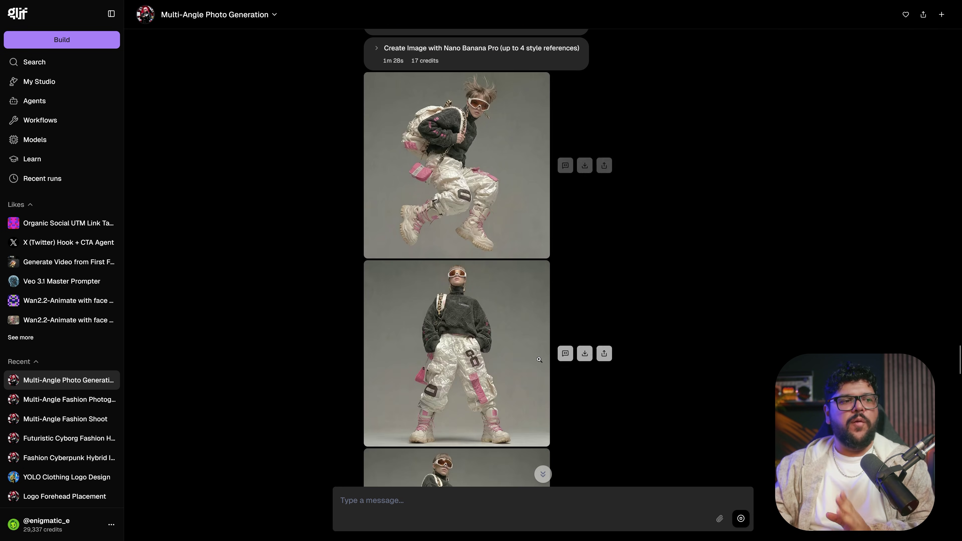
{"action": "scroll", "coordinate": [538, 362], "scroll_direction": "up", "scroll_amount": 10}
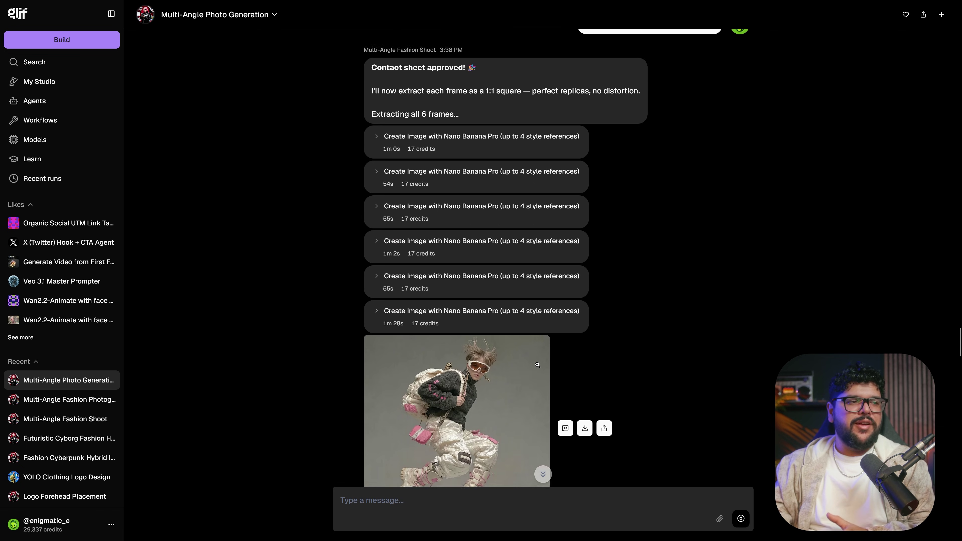
{"action": "scroll", "coordinate": [537, 364], "scroll_direction": "down", "scroll_amount": 15}
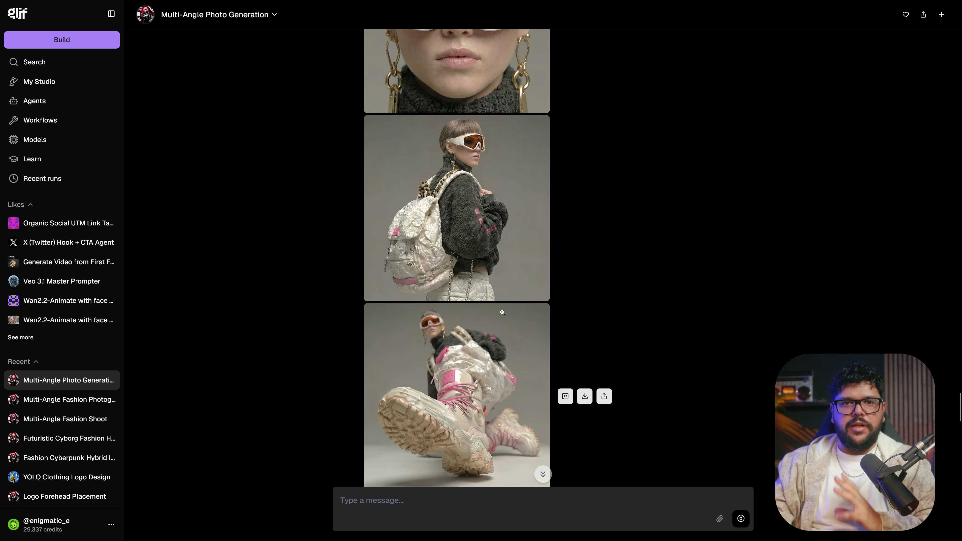
{"action": "scroll", "coordinate": [501, 368], "scroll_direction": "down", "scroll_amount": 15}
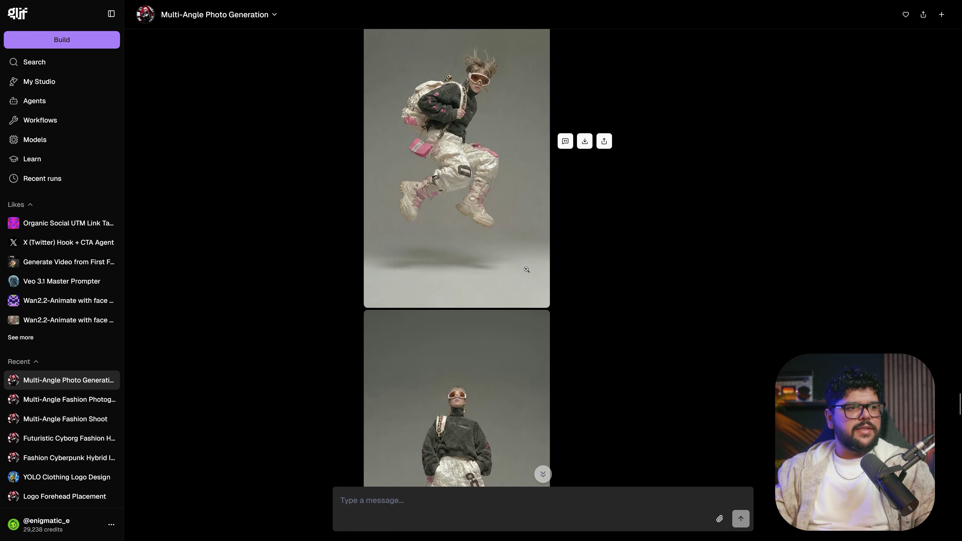
{"action": "scroll", "coordinate": [526, 271], "scroll_direction": "down", "scroll_amount": 10}
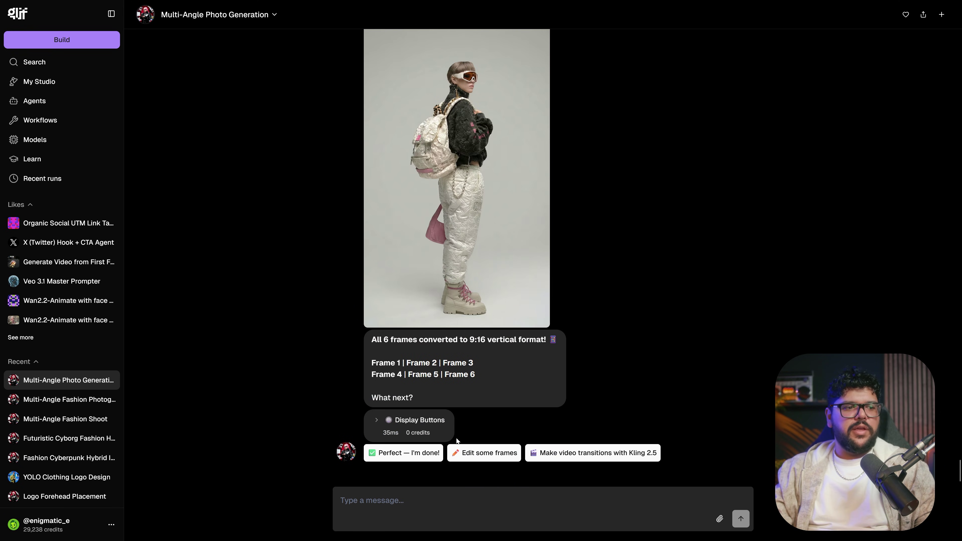
- Request Kling 2.5 video transitions between the frames
{"action": "left_click", "coordinate": [585, 454]}
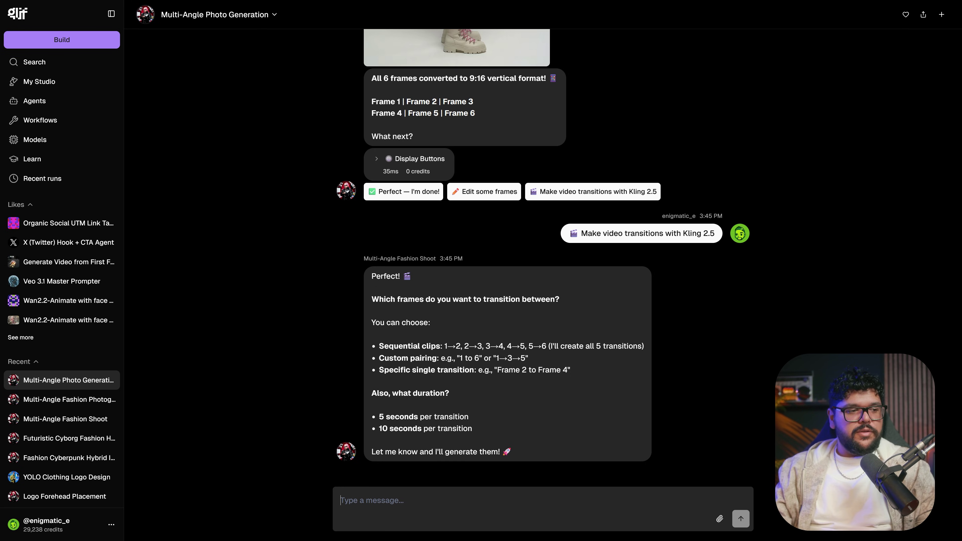
- Ask for sequential clips of 5 seconds each and scroll to the generated videos
{"action": "type", "text": "sequential clips, and "}
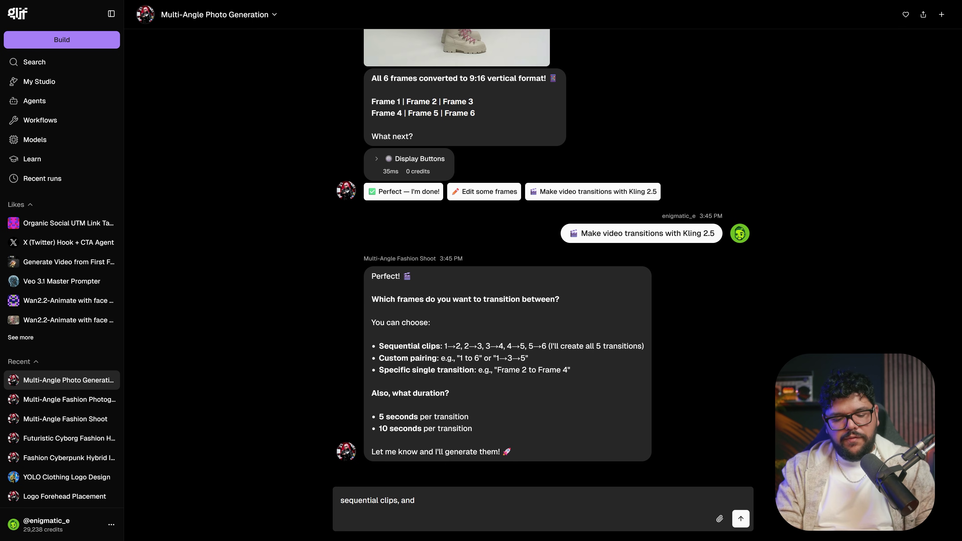
{"action": "type", "text": "5"}
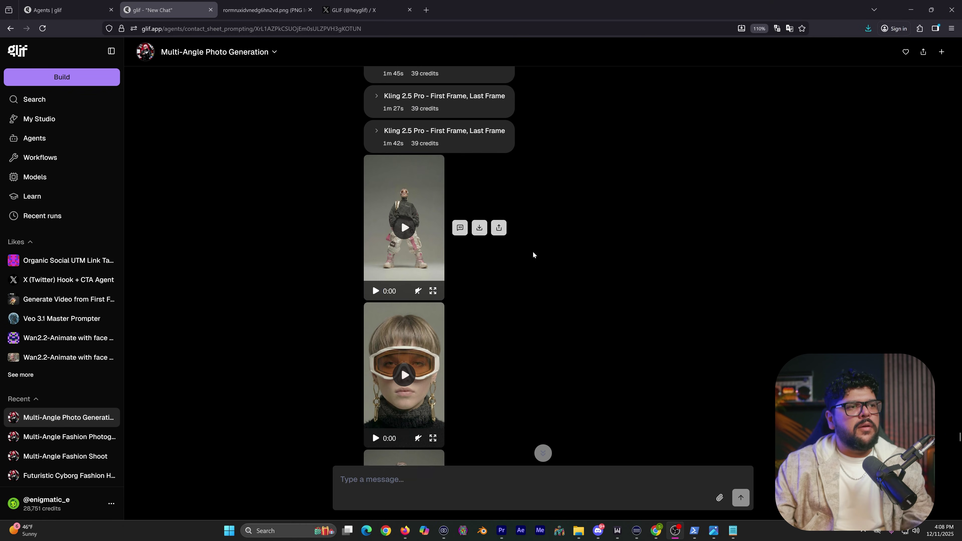
{"action": "scroll", "coordinate": [532, 260], "scroll_direction": "down", "scroll_amount": 3}
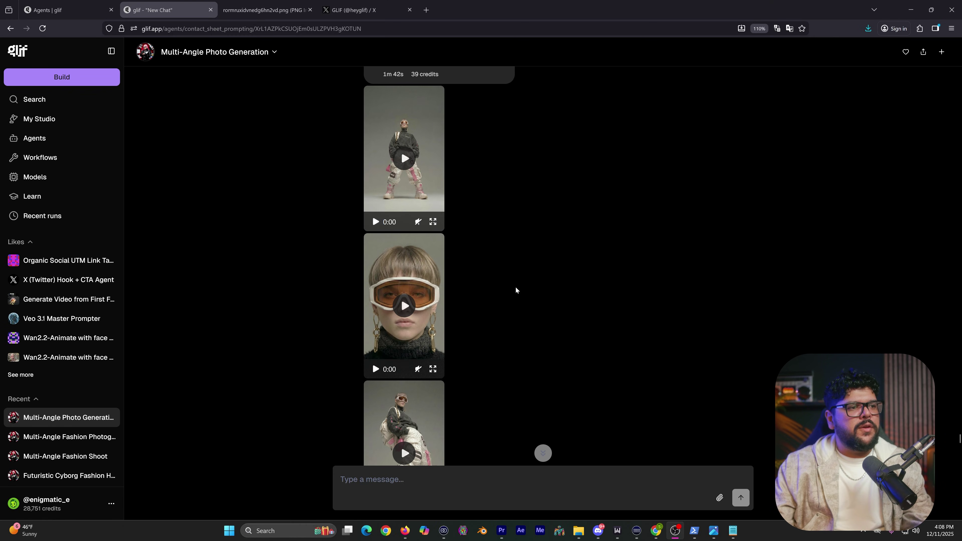
- Preview the first Kling transition clip by playing it
{"action": "scroll", "coordinate": [515, 287], "scroll_direction": "down", "scroll_amount": 2}
{"action": "scroll", "coordinate": [515, 286], "scroll_direction": "up", "scroll_amount": 4}
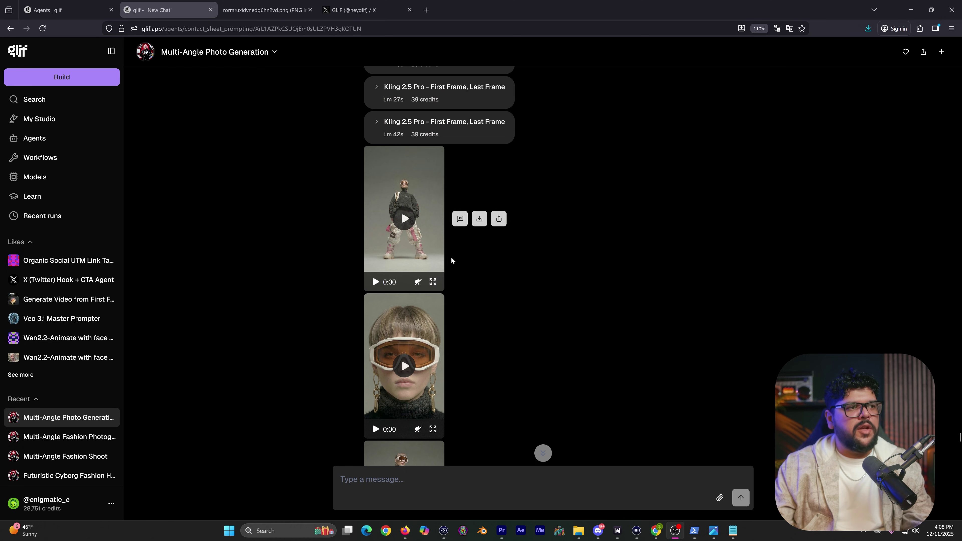
{"action": "left_click", "coordinate": [405, 219]}
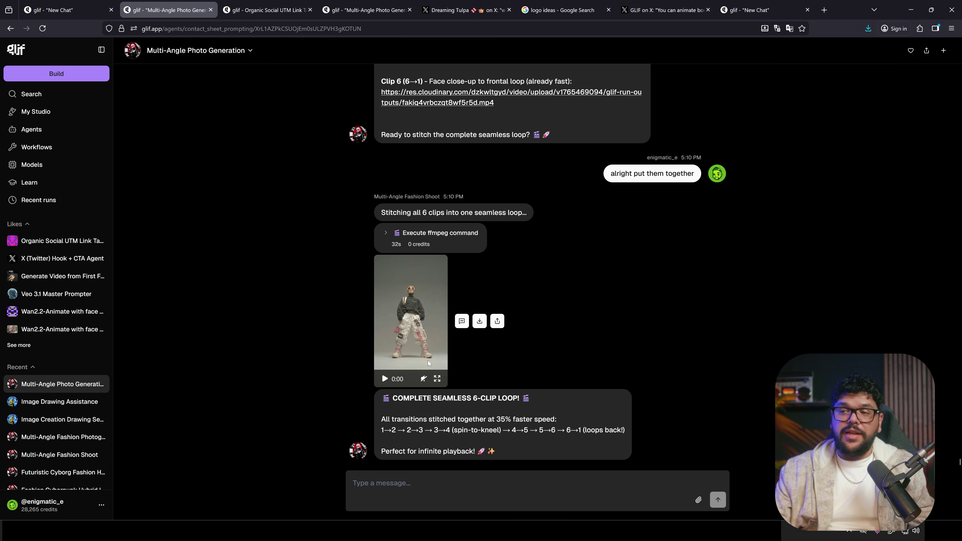
{"action": "left_click", "coordinate": [438, 379]}
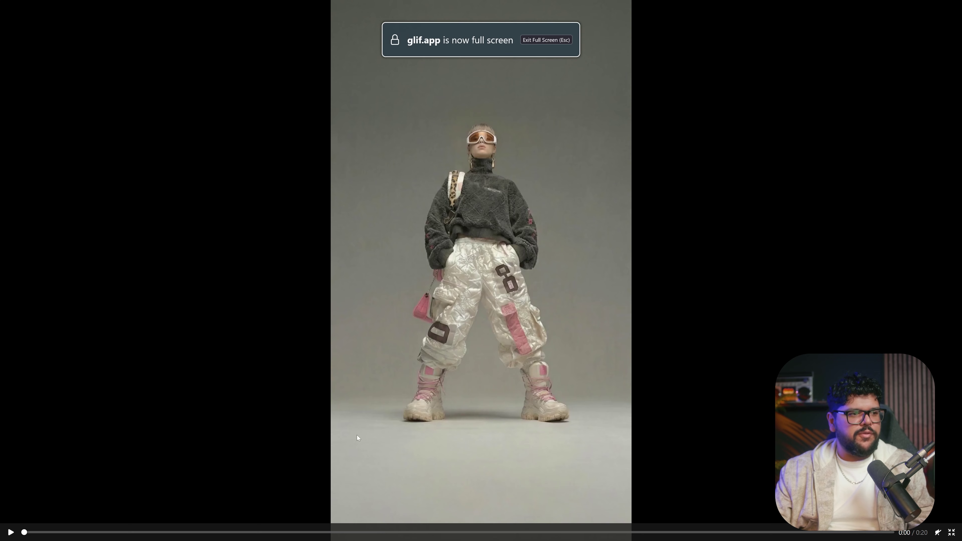
{"action": "left_click", "coordinate": [10, 535]}
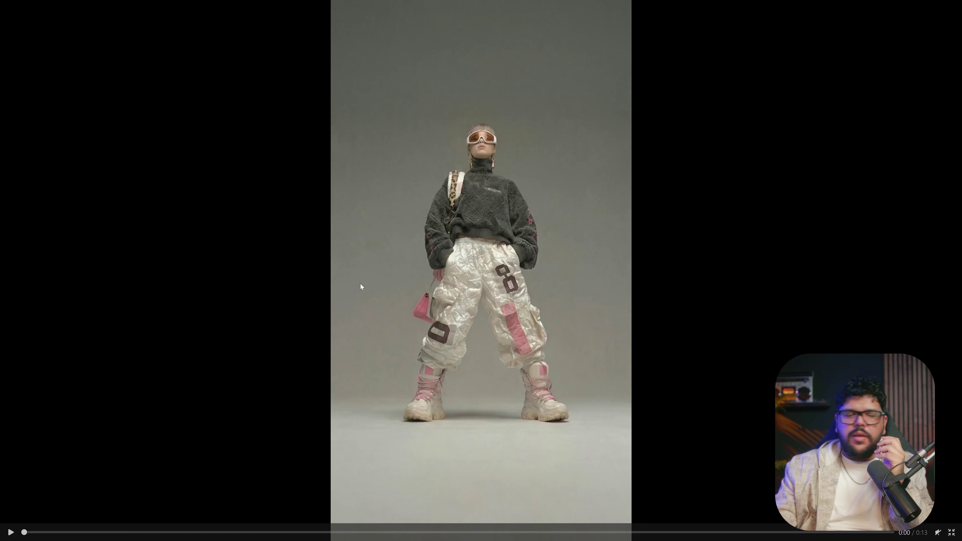
- Watch the 35%-faster 0:13 loop video in full screen
{"action": "left_click", "coordinate": [437, 398]}
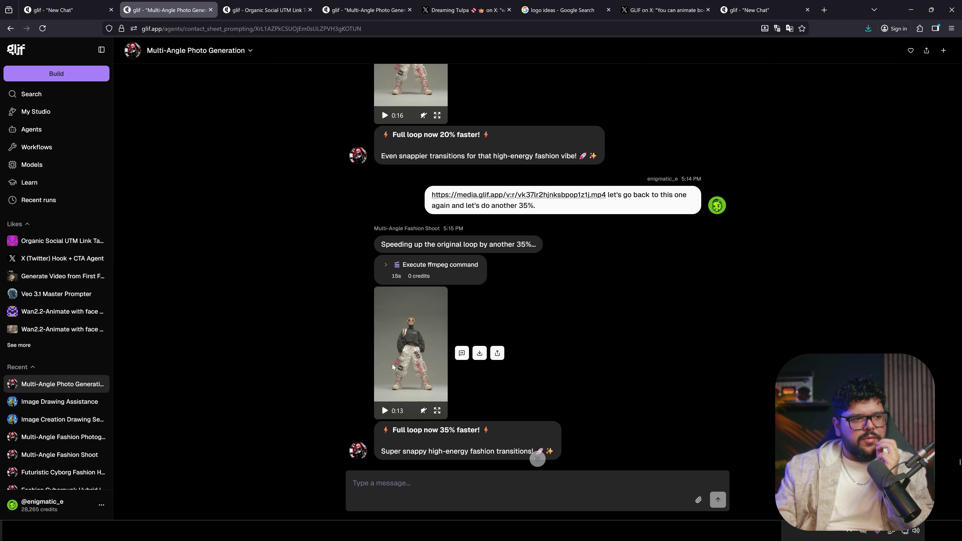
{"action": "left_click", "coordinate": [437, 412]}
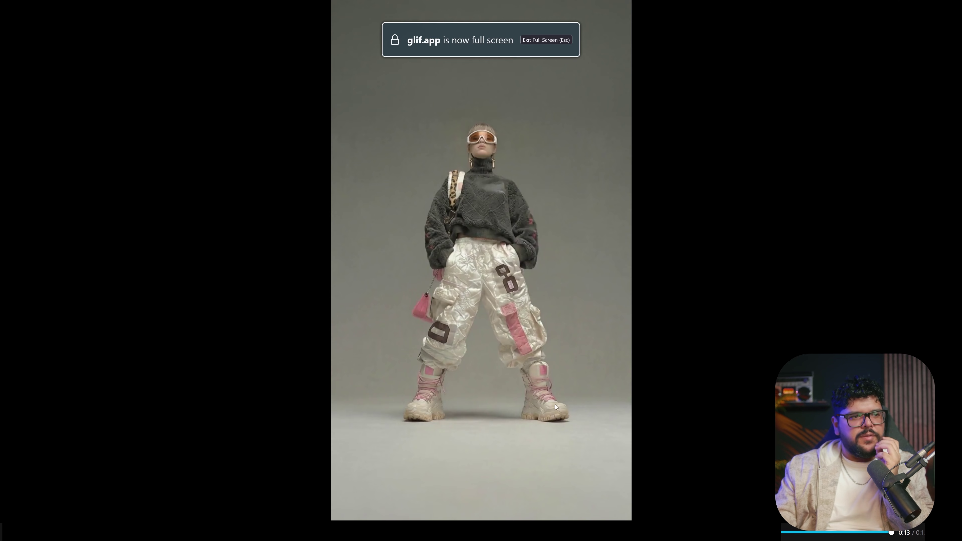
- Leave full-screen playback, then play the 35%-faster stitched dance loop full screen again
{"action": "key", "text": "Escape"}
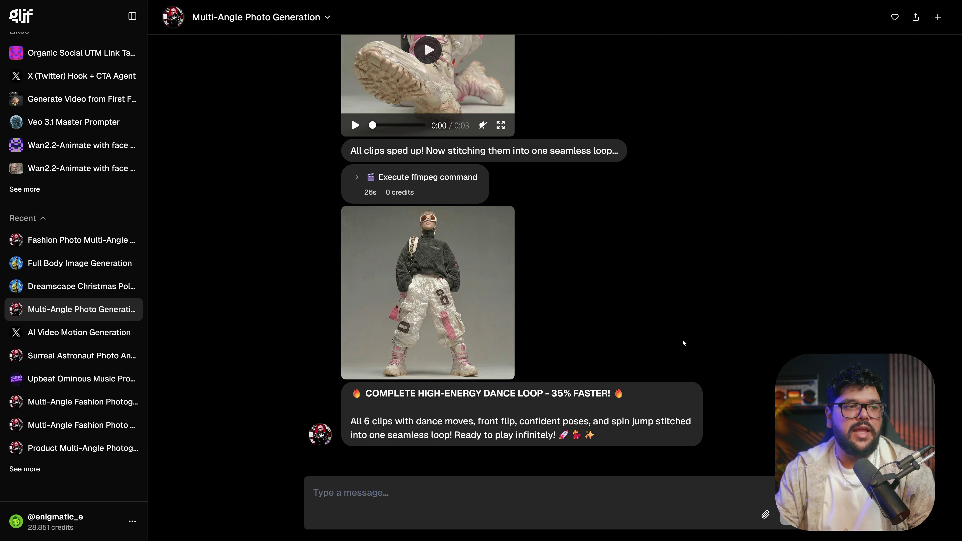
{"action": "key", "text": "f"}
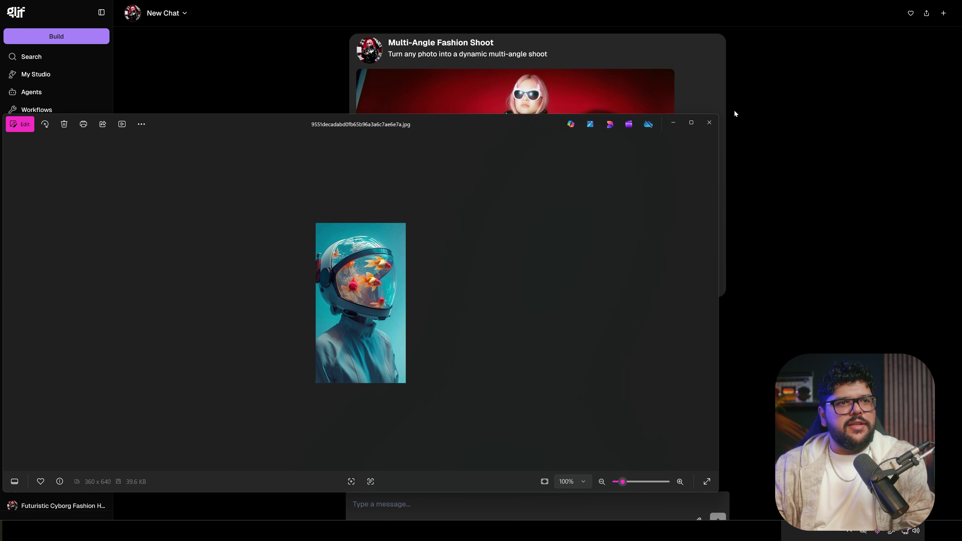
- Close the photo viewer showing the fishbowl astronaut reference image to return to the chat
{"action": "left_click", "coordinate": [710, 123]}
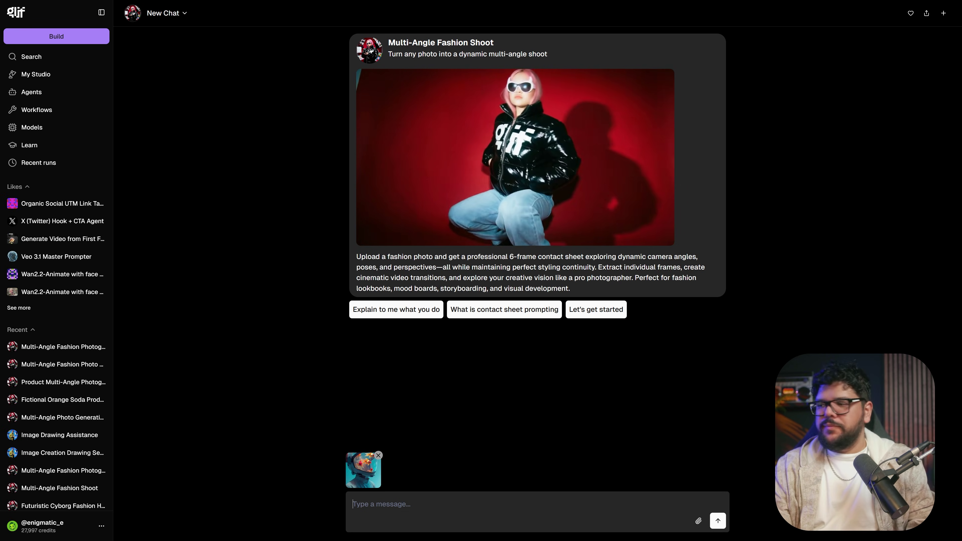
- Send the attached fishbowl-helmet astronaut photo to the Multi-Angle Fashion Shoot agent
{"action": "key", "text": "Return"}
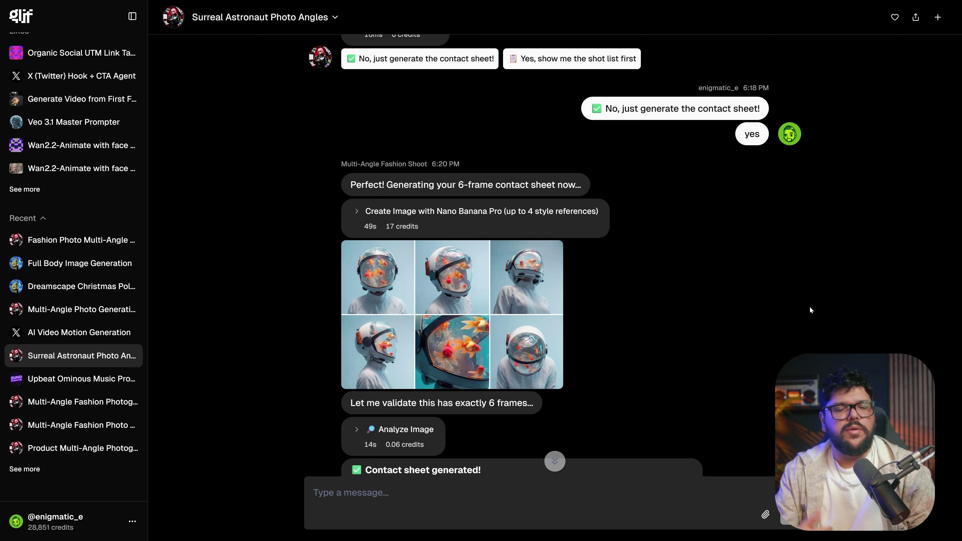
{"action": "left_click", "coordinate": [489, 348]}
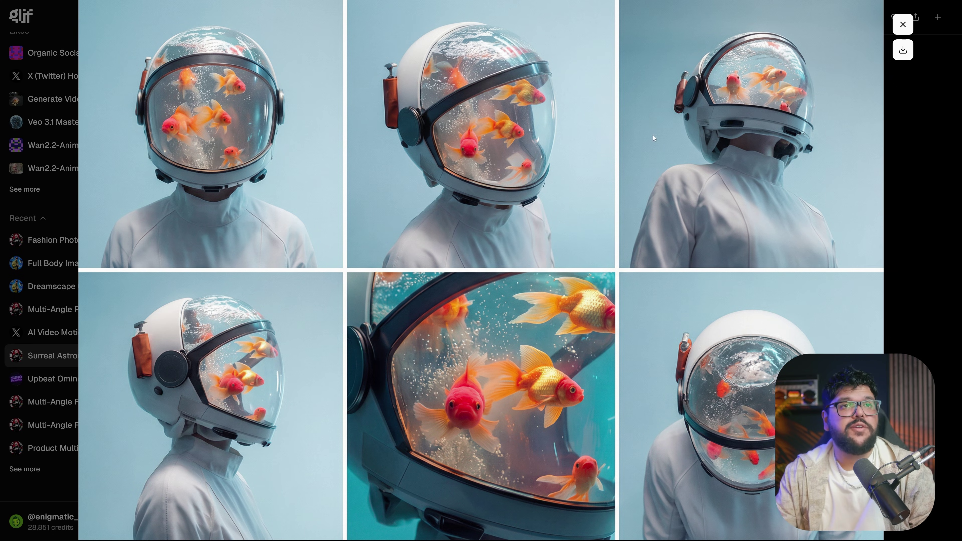
{"action": "left_click", "coordinate": [903, 25]}
{"action": "scroll", "coordinate": [721, 241], "scroll_direction": "up", "scroll_amount": 10}
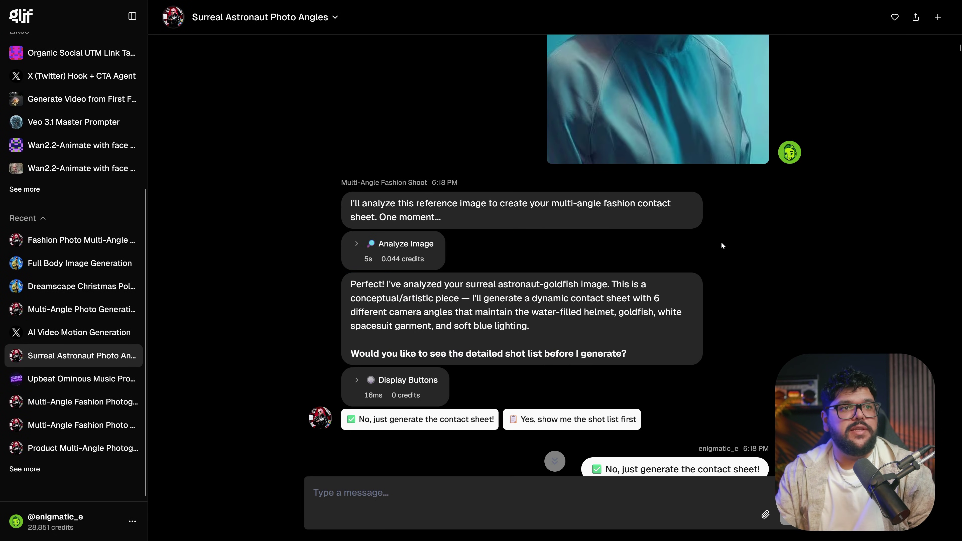
{"action": "scroll", "coordinate": [721, 243], "scroll_direction": "up", "scroll_amount": 2}
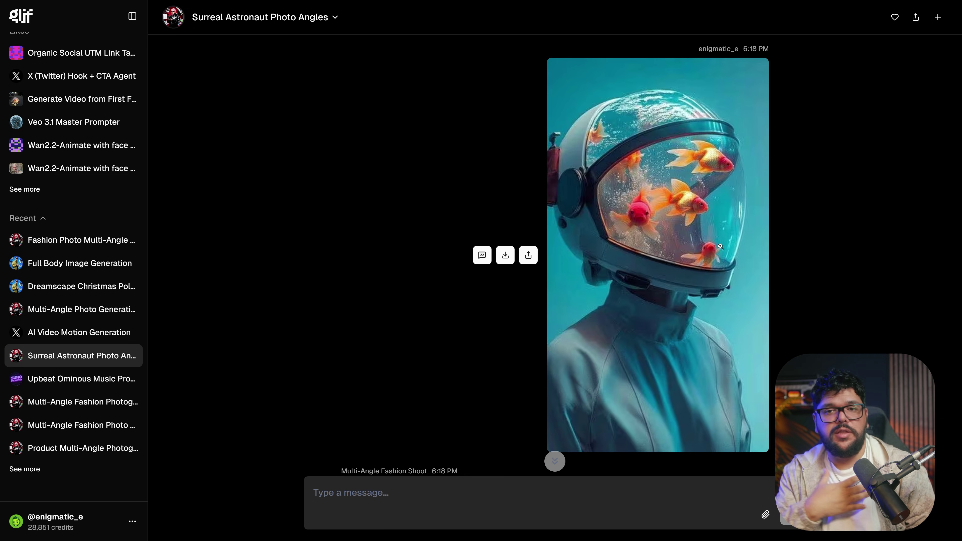
{"action": "scroll", "coordinate": [721, 246], "scroll_direction": "down", "scroll_amount": 18}
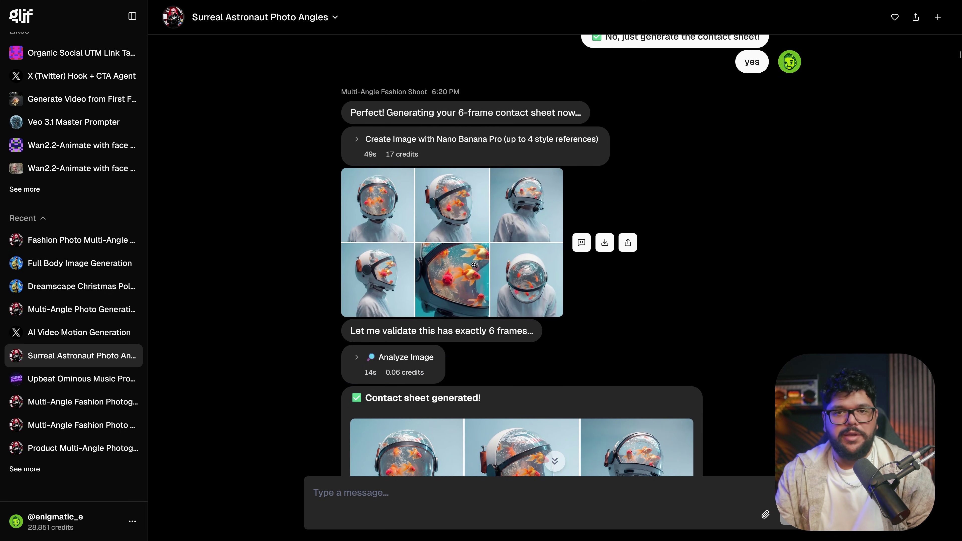
{"action": "scroll", "coordinate": [473, 264], "scroll_direction": "down", "scroll_amount": 8}
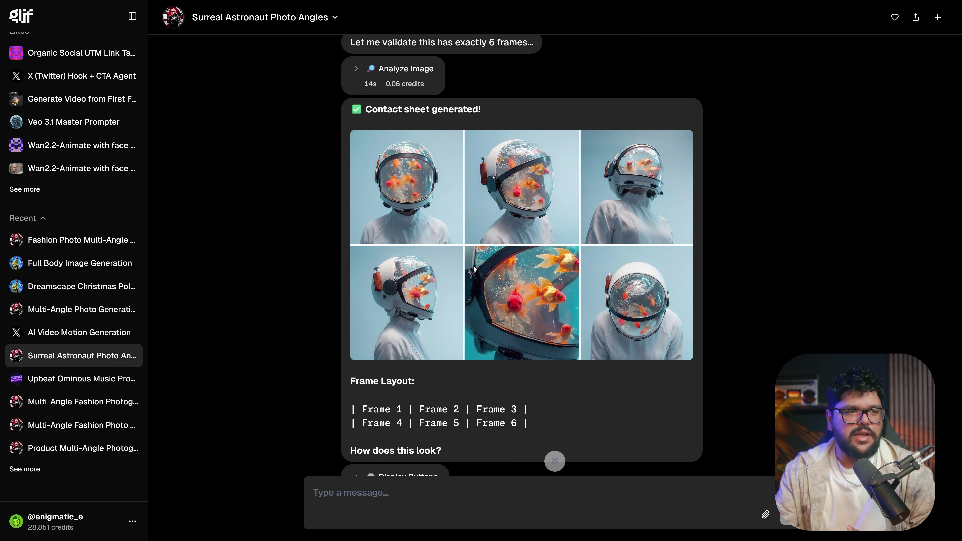
{"action": "scroll", "coordinate": [601, 263], "scroll_direction": "up", "scroll_amount": 2}
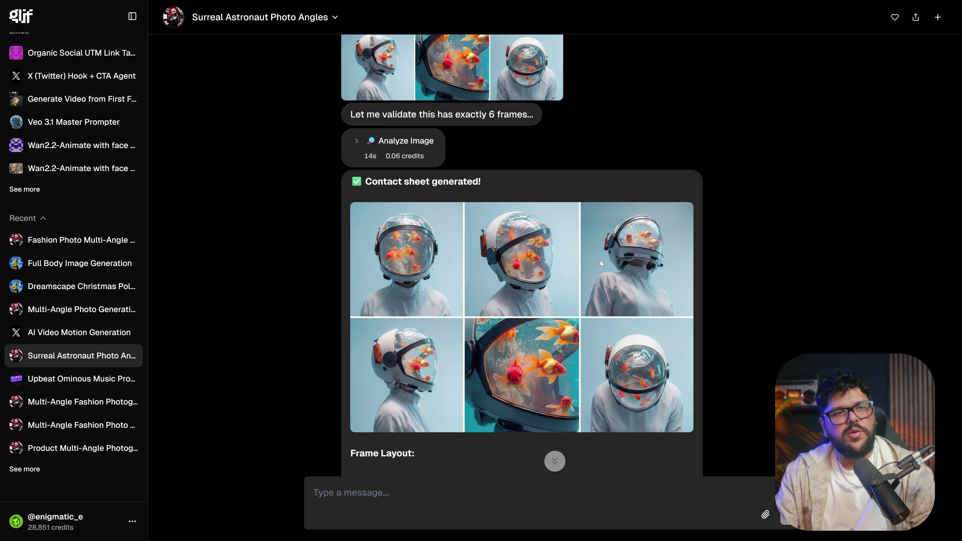
{"action": "scroll", "coordinate": [600, 260], "scroll_direction": "down", "scroll_amount": 15}
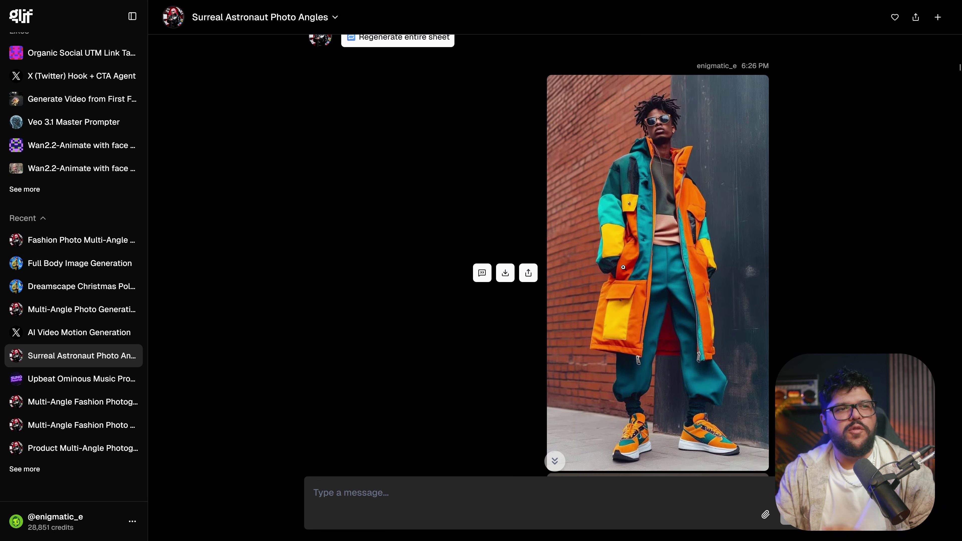
{"action": "scroll", "coordinate": [629, 269], "scroll_direction": "down", "scroll_amount": 10}
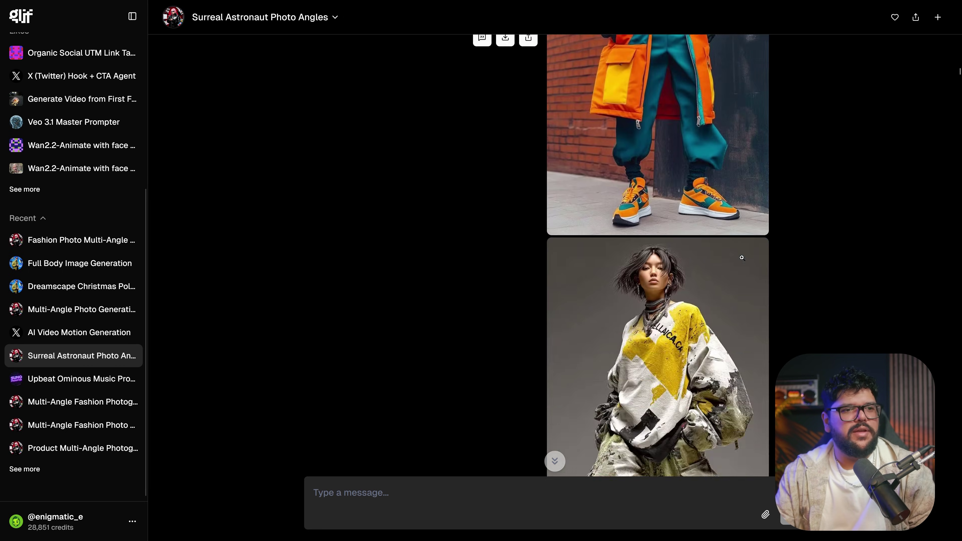
{"action": "scroll", "coordinate": [625, 218], "scroll_direction": "up", "scroll_amount": 20}
{"action": "scroll", "coordinate": [625, 218], "scroll_direction": "down", "scroll_amount": 8}
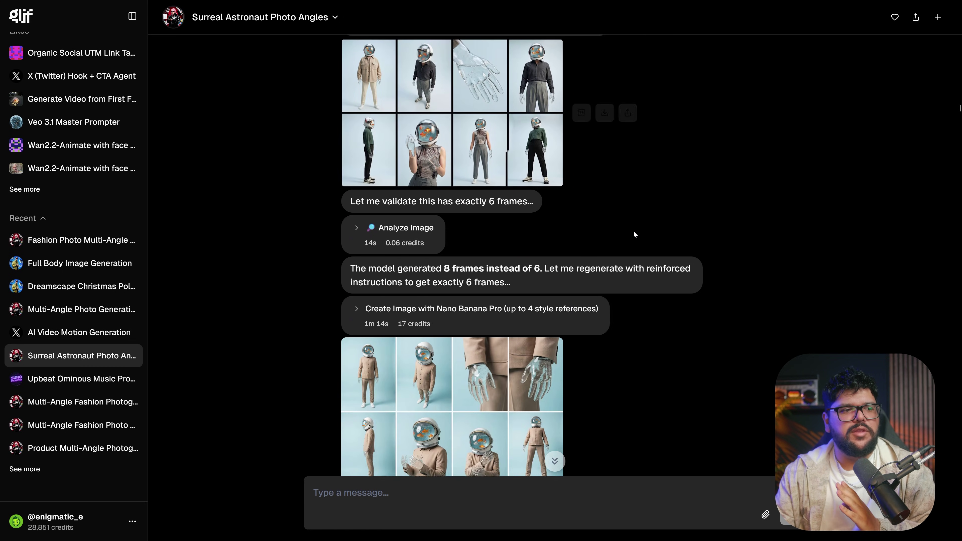
{"action": "scroll", "coordinate": [563, 225], "scroll_direction": "down", "scroll_amount": 2}
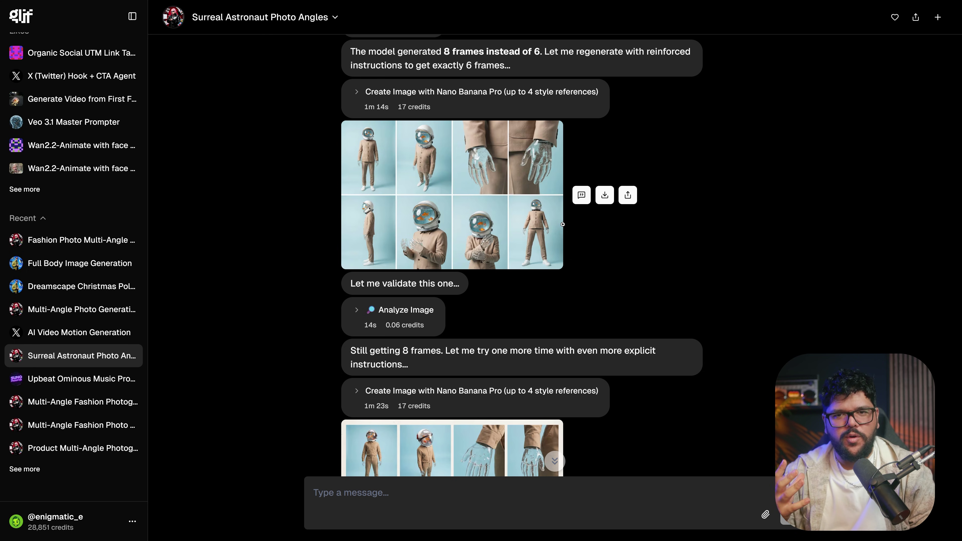
{"action": "left_click", "coordinate": [552, 219]}
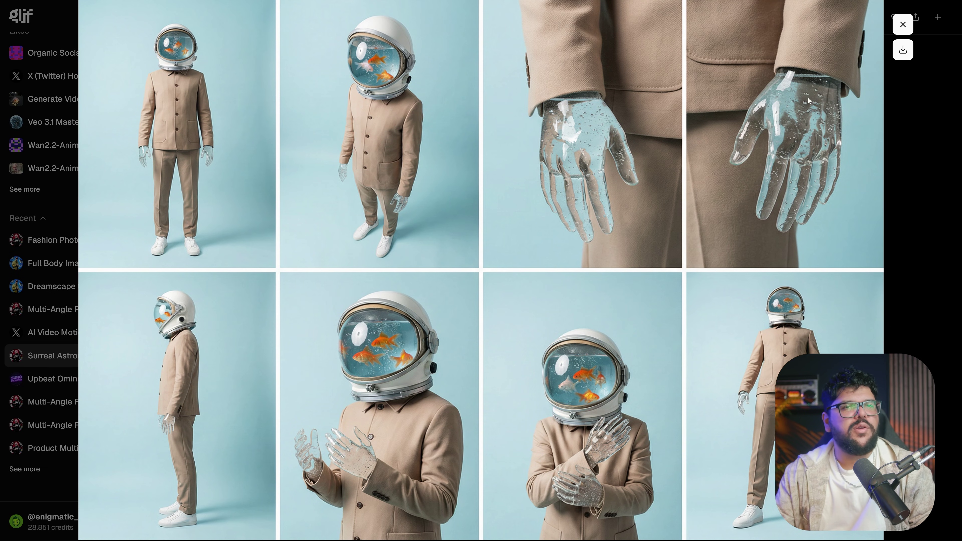
{"action": "left_click", "coordinate": [903, 25]}
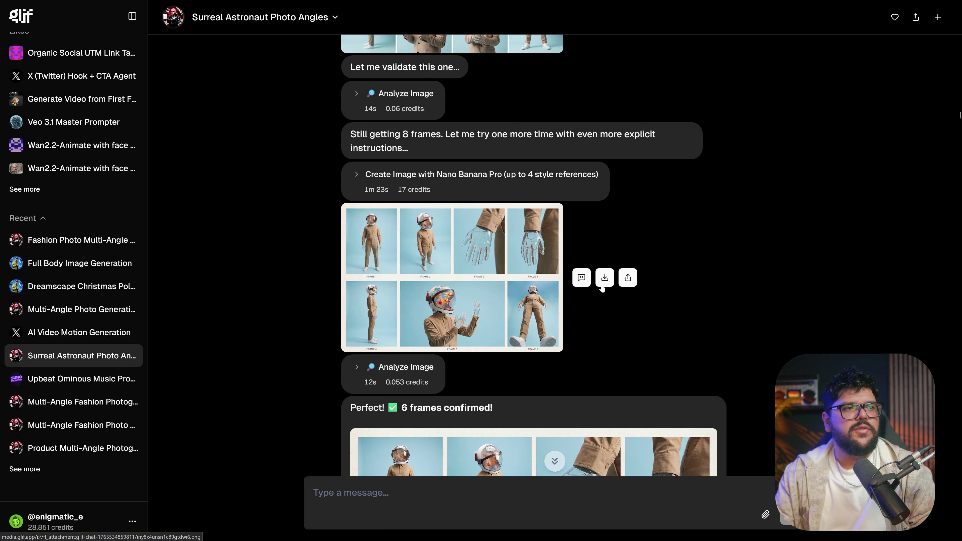
{"action": "scroll", "coordinate": [635, 283], "scroll_direction": "down", "scroll_amount": 10}
{"action": "scroll", "coordinate": [638, 288], "scroll_direction": "up", "scroll_amount": 15}
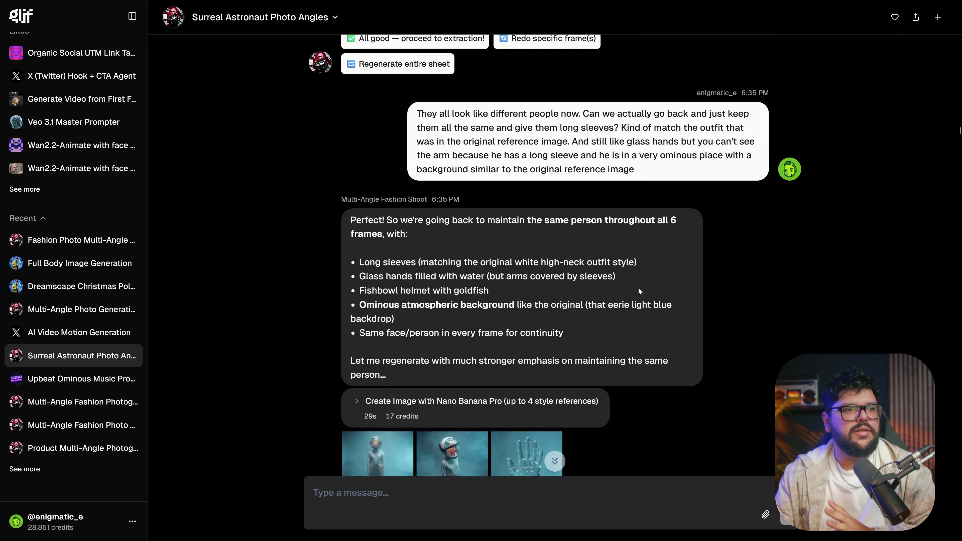
{"action": "scroll", "coordinate": [640, 288], "scroll_direction": "down", "scroll_amount": 5}
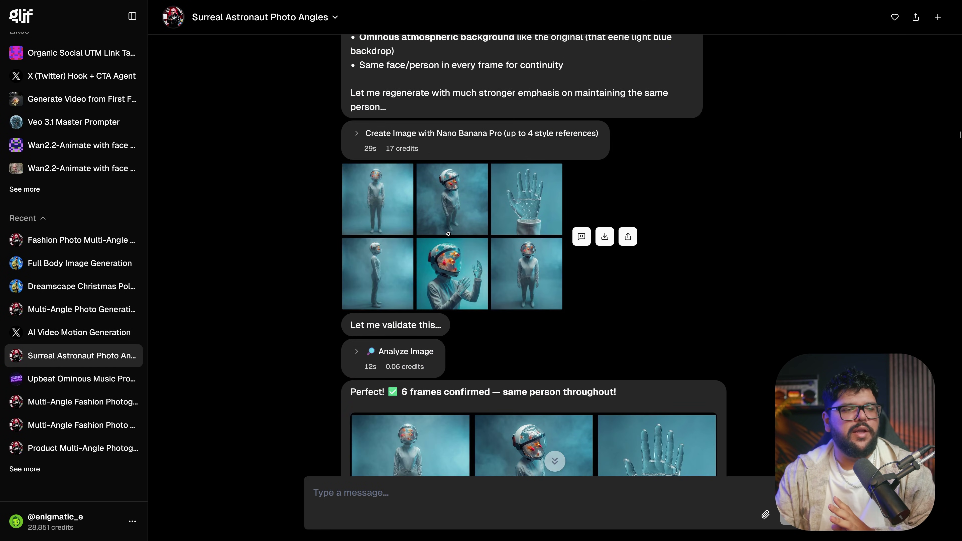
{"action": "left_click", "coordinate": [448, 234]}
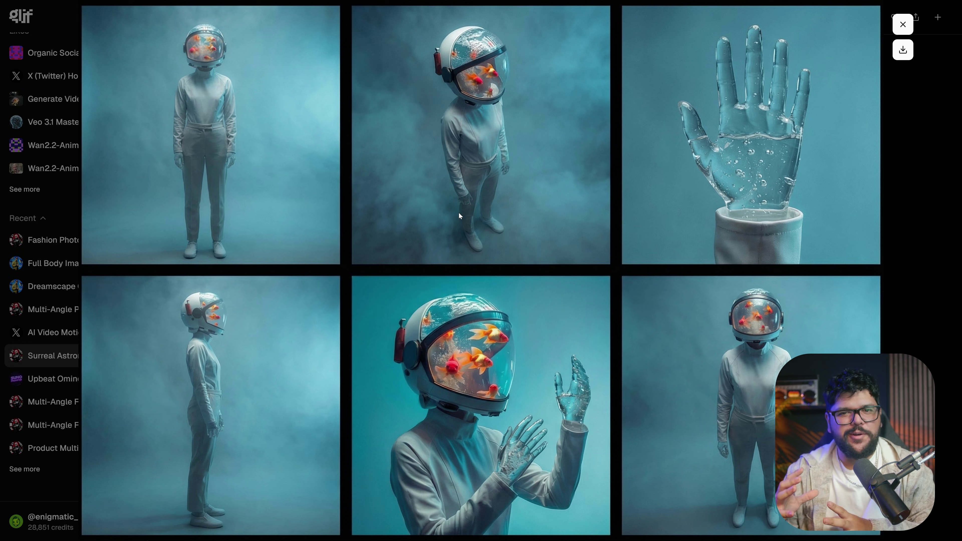
{"action": "key", "text": "Escape"}
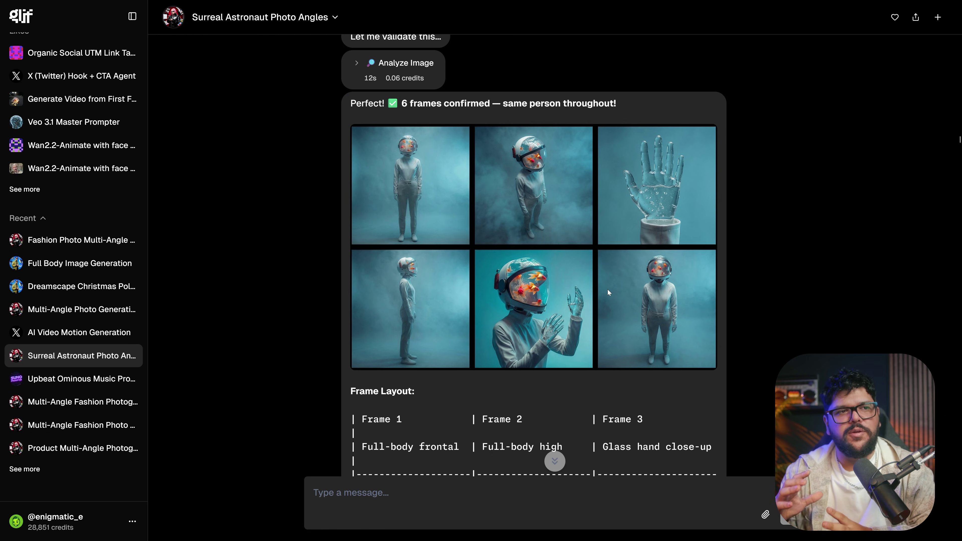
{"action": "scroll", "coordinate": [607, 290], "scroll_direction": "down", "scroll_amount": 20}
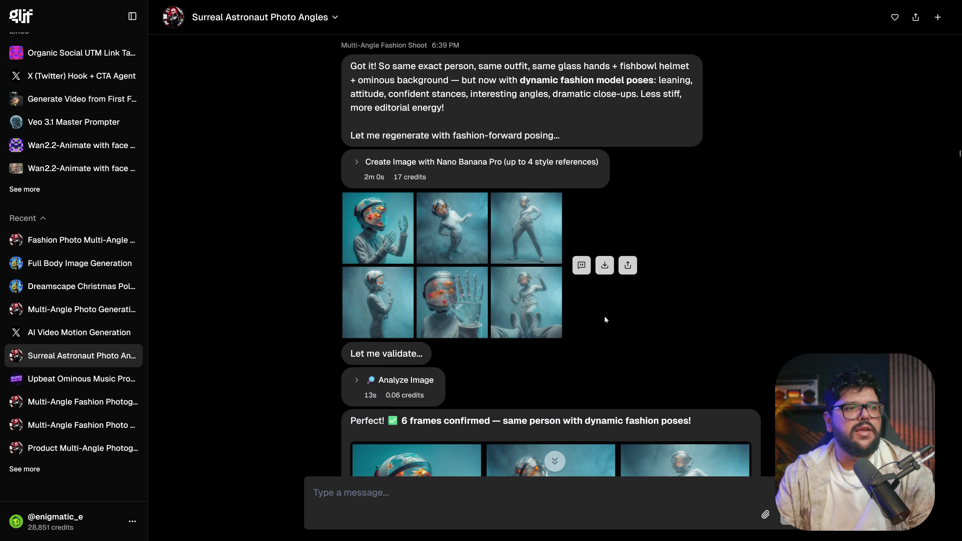
- Enlarge and close the dynamic-pose contact sheet, then enlarge another astronaut contact sheet
{"action": "left_click", "coordinate": [528, 329]}
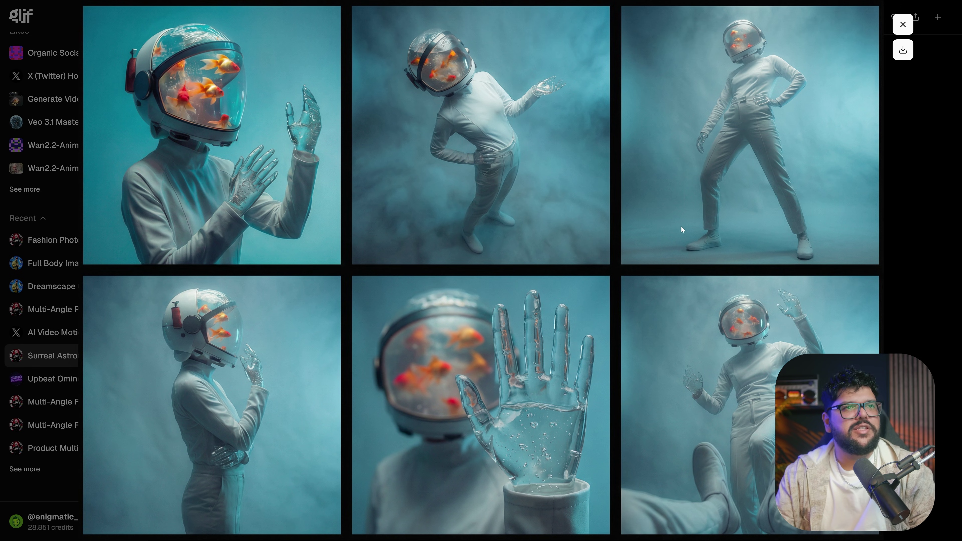
{"action": "left_click", "coordinate": [897, 30]}
{"action": "left_click", "coordinate": [509, 223]}
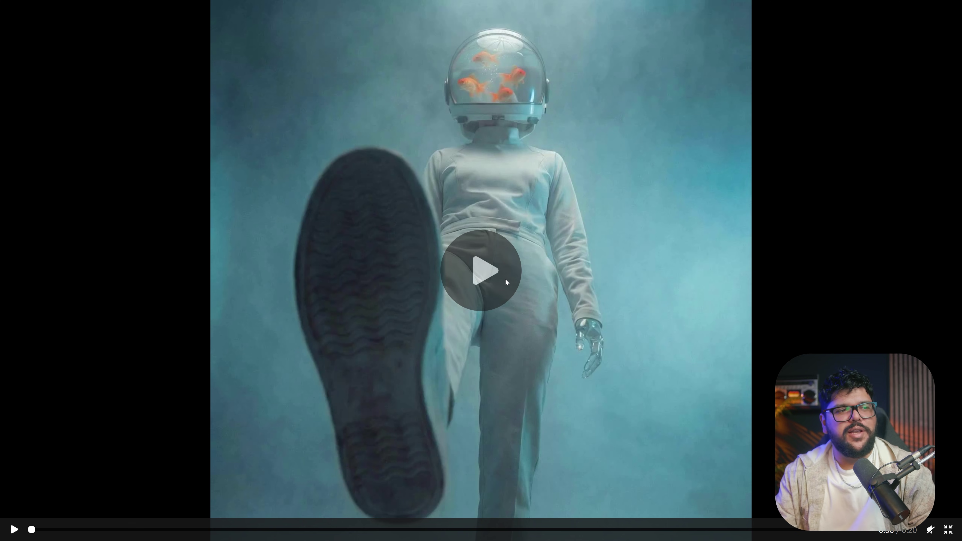
- Play the fishbowl astronaut loop video through, then exit full screen back to the chat
{"action": "left_click", "coordinate": [506, 279]}
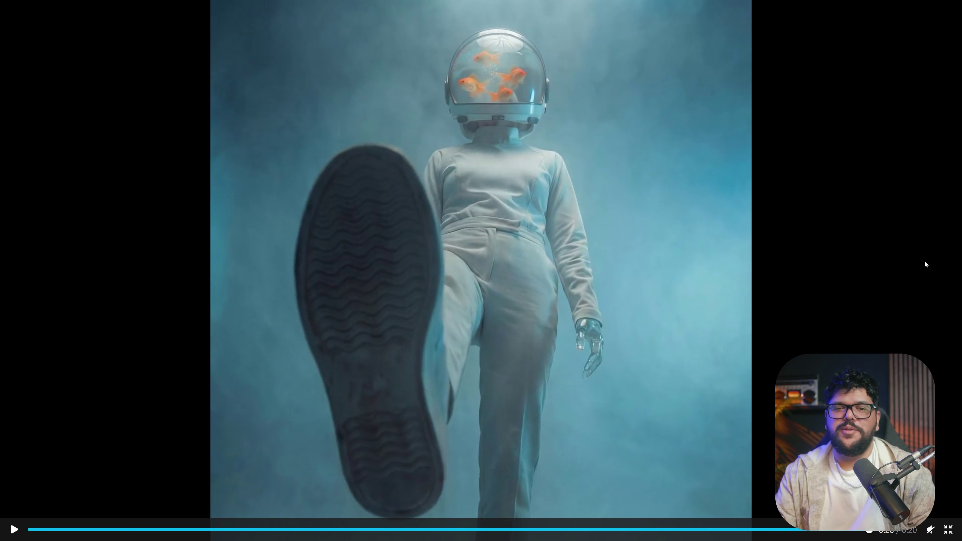
{"action": "key", "text": "Escape"}
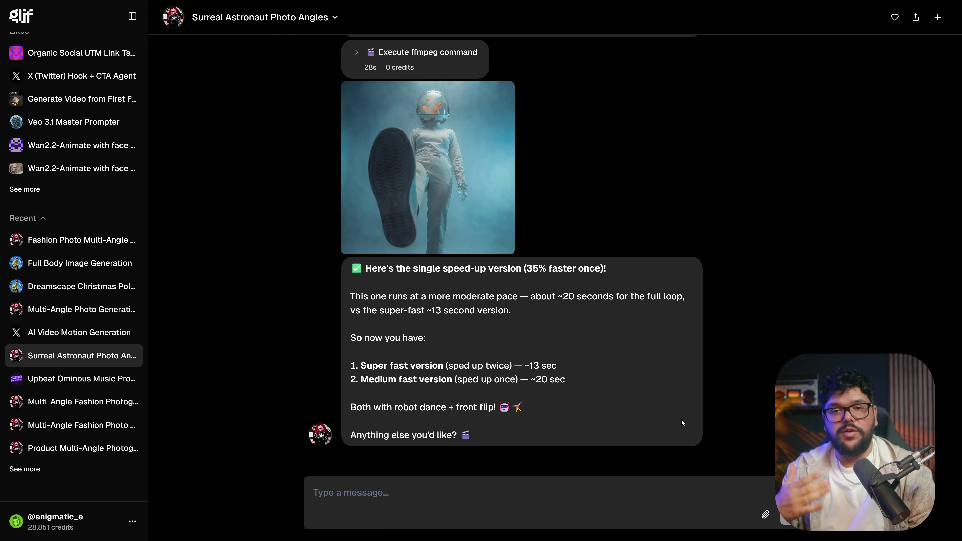